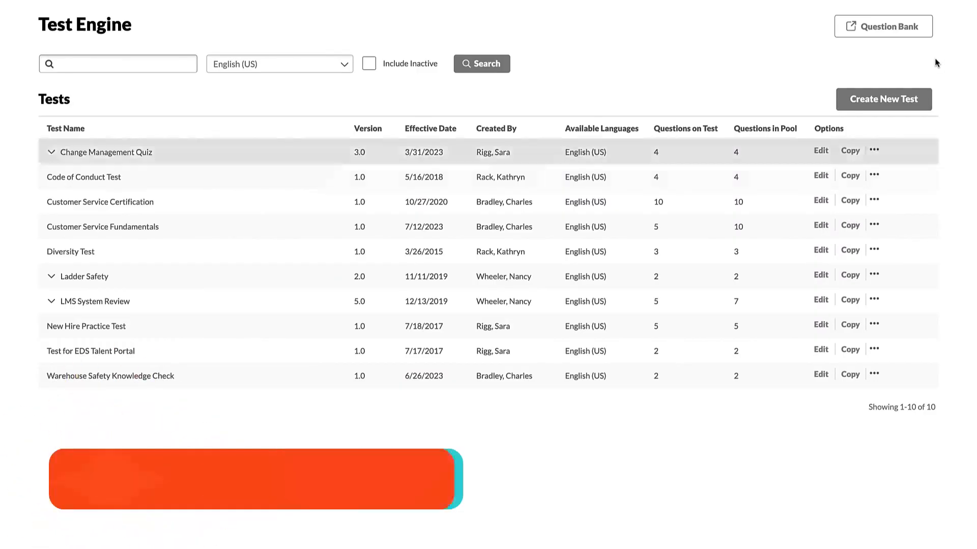
Open the Customer Service Fundamentals test for editing, review its general settings and go to its Structure page
{"action": "left_click", "coordinate": [820, 225]}
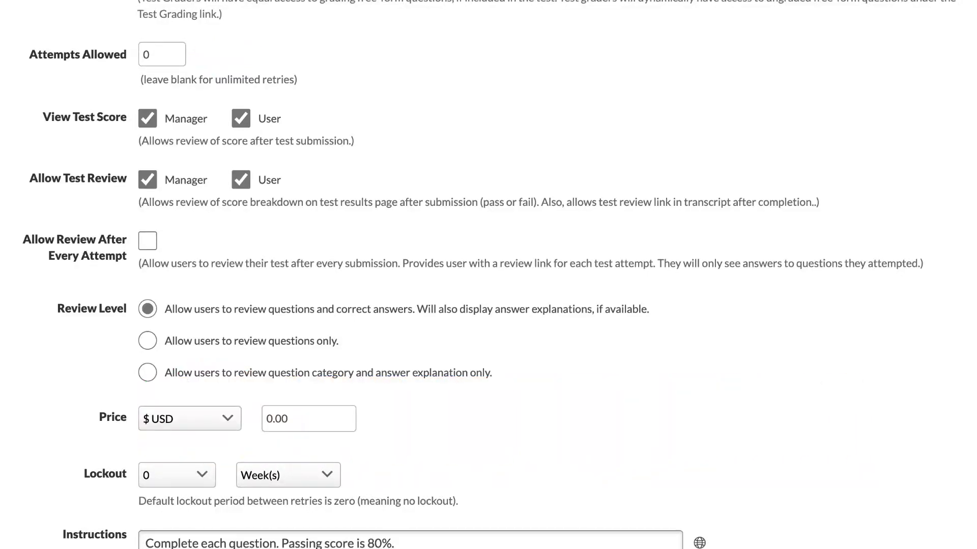
{"action": "scroll", "coordinate": [488, 275], "scroll_direction": "up", "scroll_amount": 12}
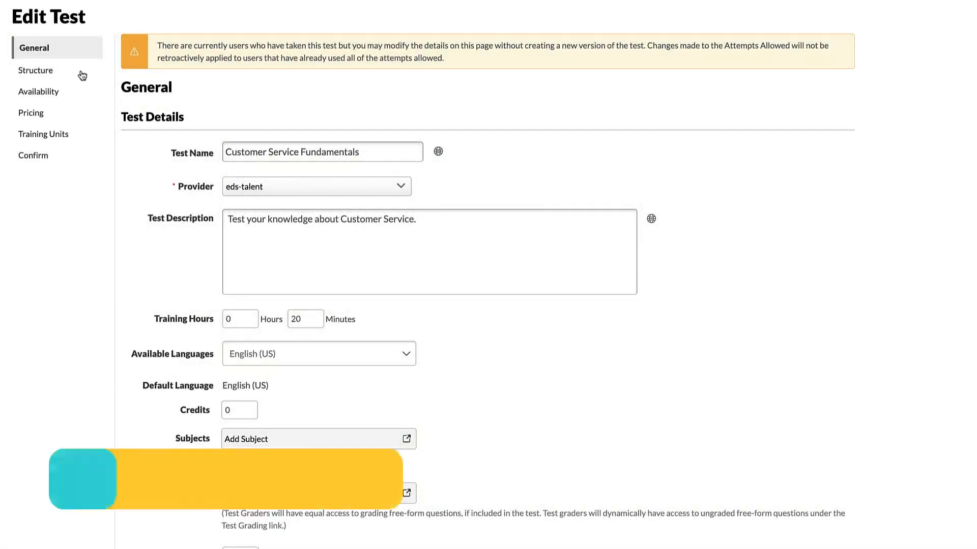
{"action": "left_click", "coordinate": [36, 71]}
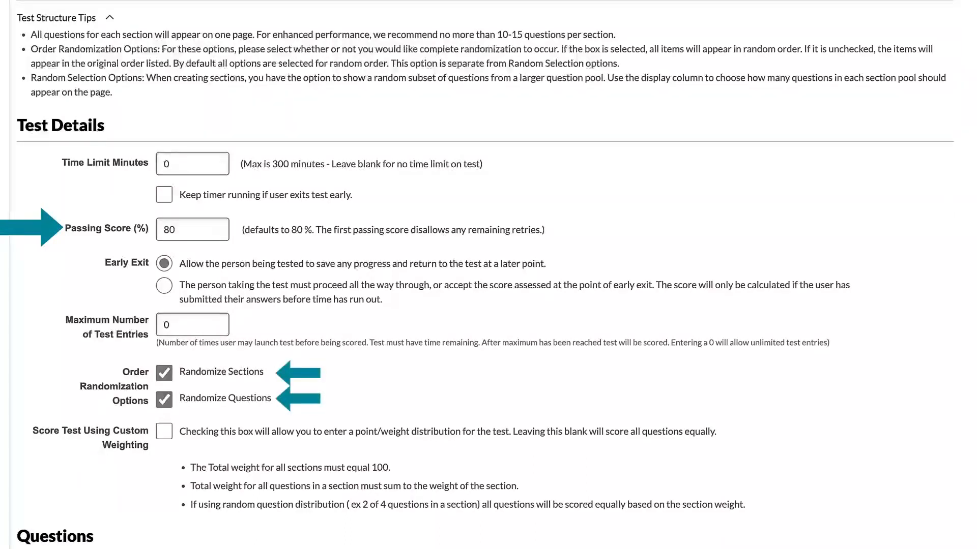
In the Customer Service Software section, set the order of "A Call Center is defined as:" to 2 and "CRM stands for:" to 1
{"action": "scroll", "coordinate": [482, 275], "scroll_direction": "down", "scroll_amount": 8}
{"action": "scroll", "coordinate": [482, 275], "scroll_direction": "down", "scroll_amount": 5}
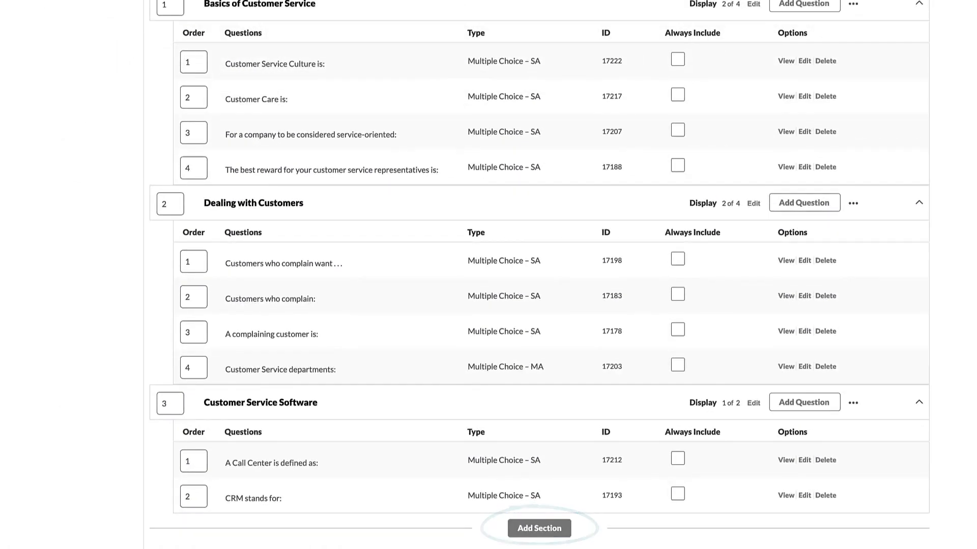
{"action": "left_click", "coordinate": [193, 462]}
{"action": "key", "text": "BackSpace"}
{"action": "type", "text": "2"}
{"action": "left_click", "coordinate": [192, 497]}
{"action": "key", "text": "BackSpace"}
{"action": "type", "text": "1"}
Go to the test's Confirm page and set the version effective date to 7/12/2023
{"action": "scroll", "coordinate": [71, 198], "scroll_direction": "up", "scroll_amount": 10}
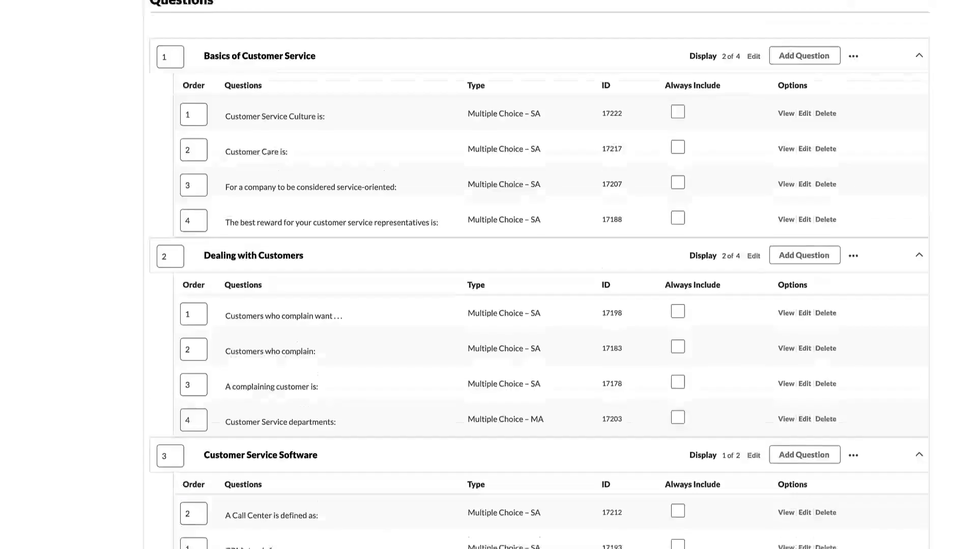
{"action": "left_click", "coordinate": [65, 146]}
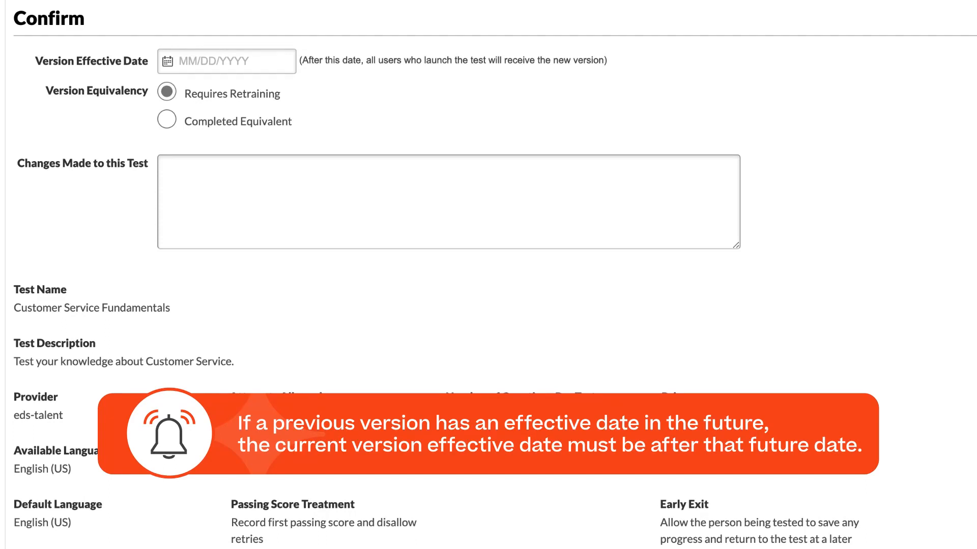
{"action": "left_click", "coordinate": [208, 60]}
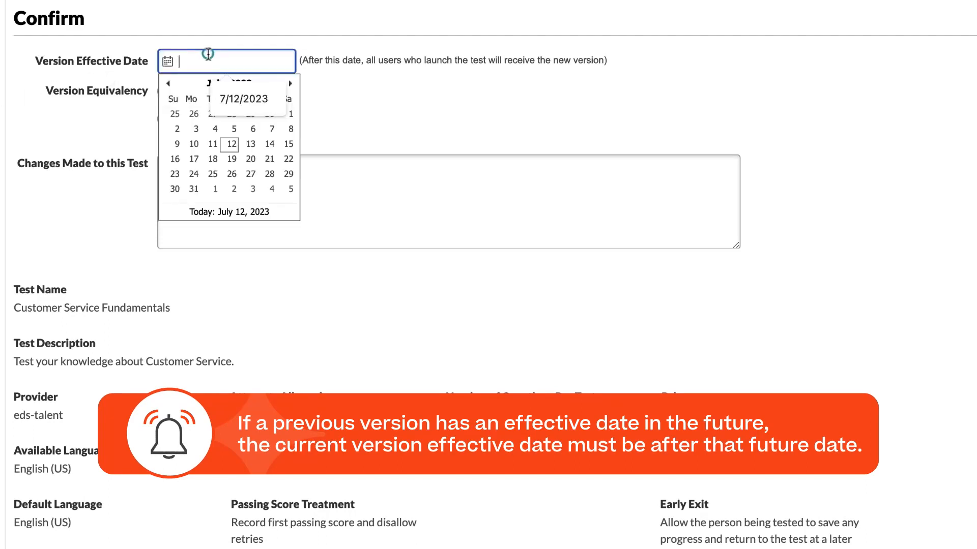
{"action": "left_click", "coordinate": [232, 144]}
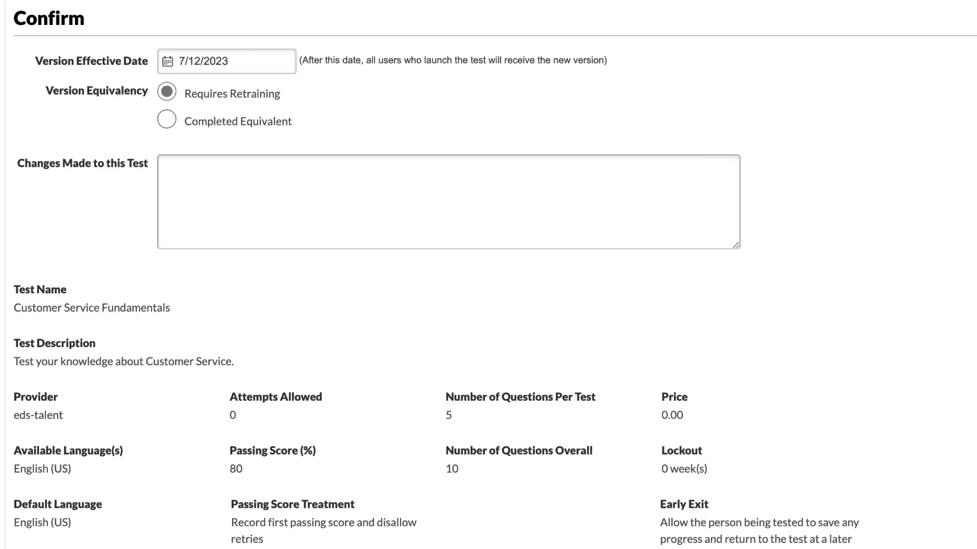
Describe the changes made to this test as "changes made to order"
{"action": "left_click", "coordinate": [209, 180]}
{"action": "type", "text": "changes made to order"}
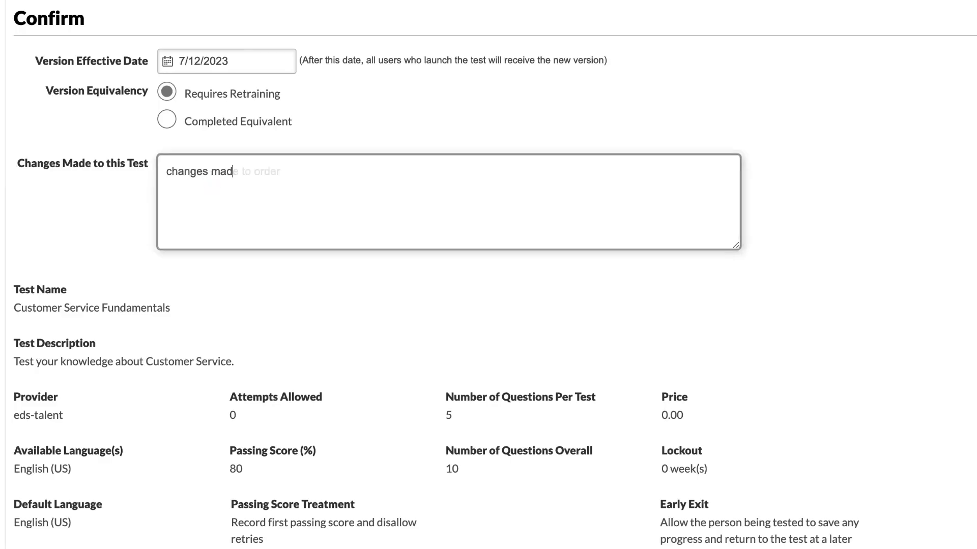
{"action": "key", "text": "Tab"}
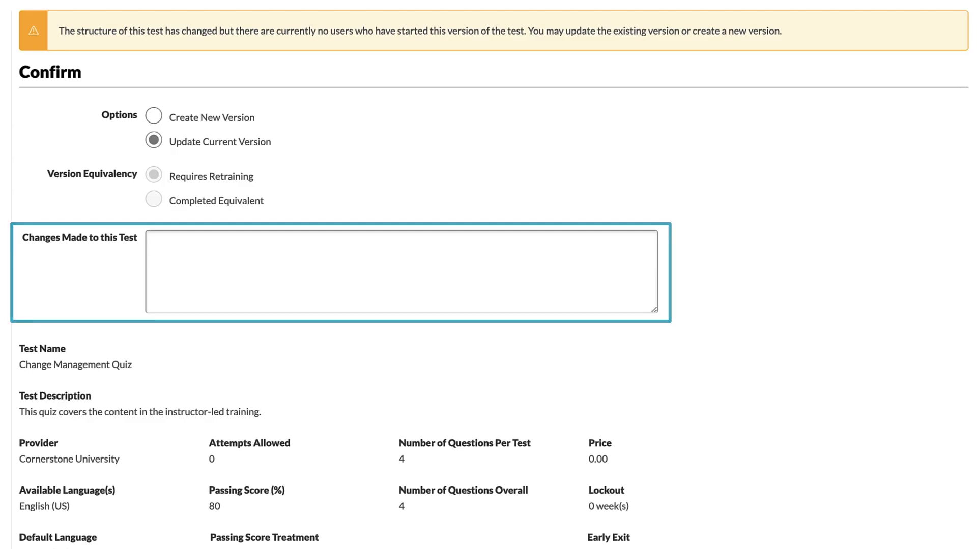
Choose Create New Version for the Change Management Quiz on its Confirm page
{"action": "scroll", "coordinate": [489, 274], "scroll_direction": "down", "scroll_amount": 2}
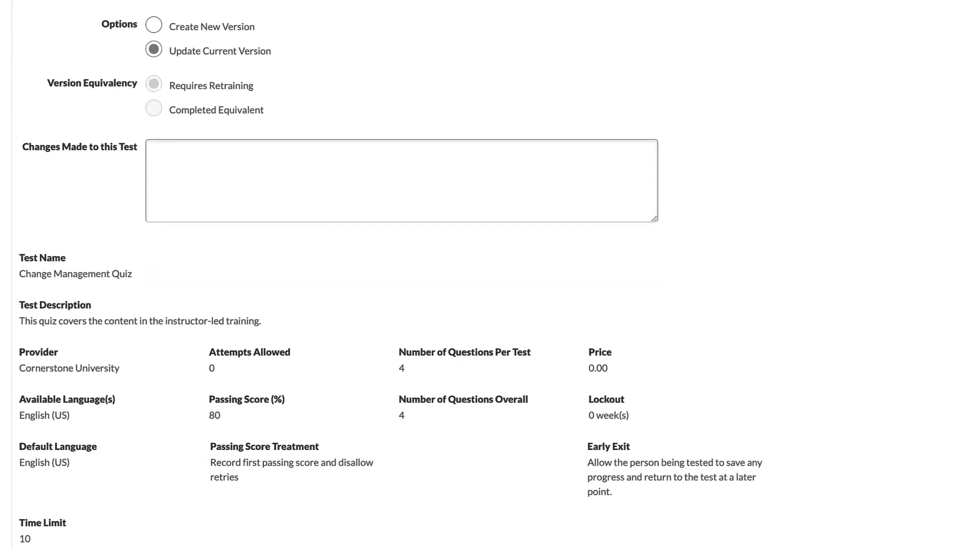
{"action": "left_click", "coordinate": [154, 25]}
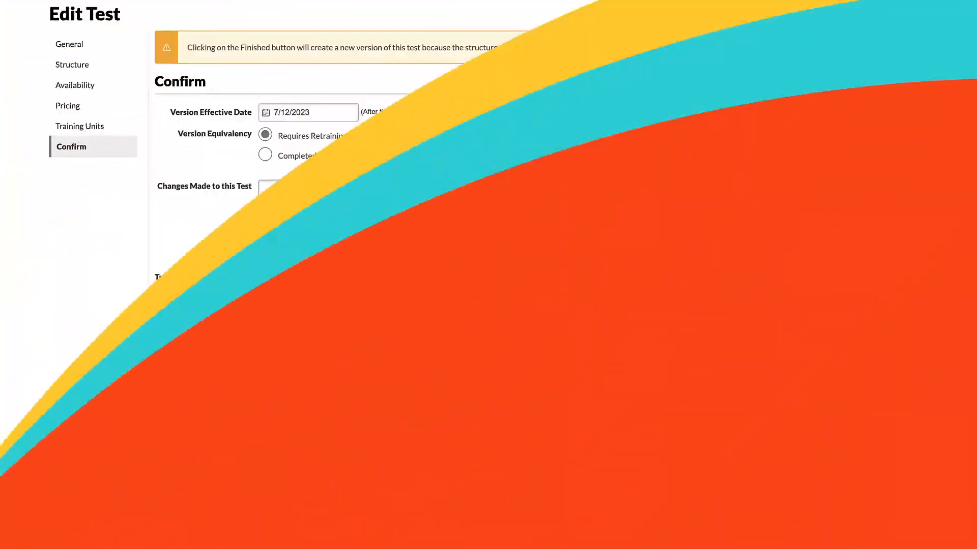
Finish editing the Customer Service Fundamentals test to submit its new version
{"action": "scroll", "coordinate": [240, 248], "scroll_direction": "down", "scroll_amount": 3}
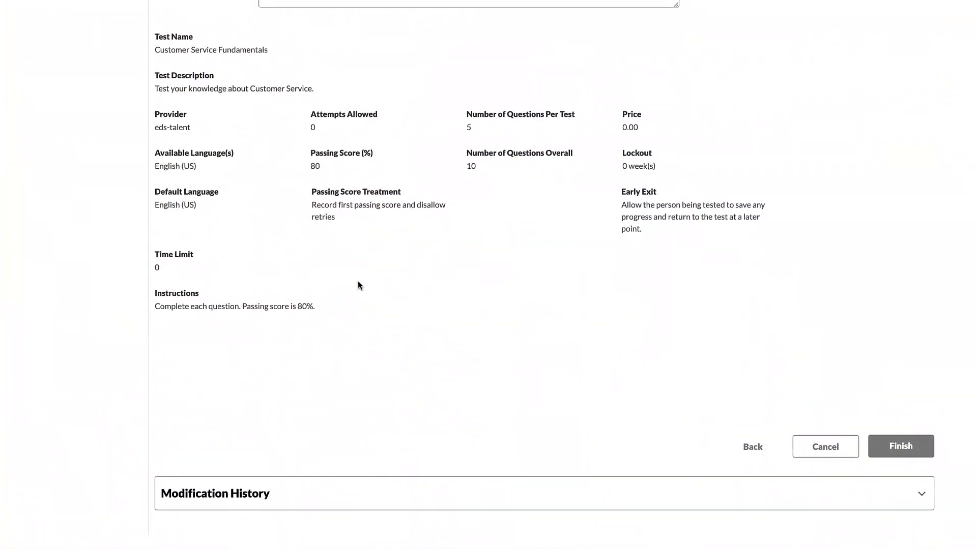
{"action": "left_click", "coordinate": [894, 450]}
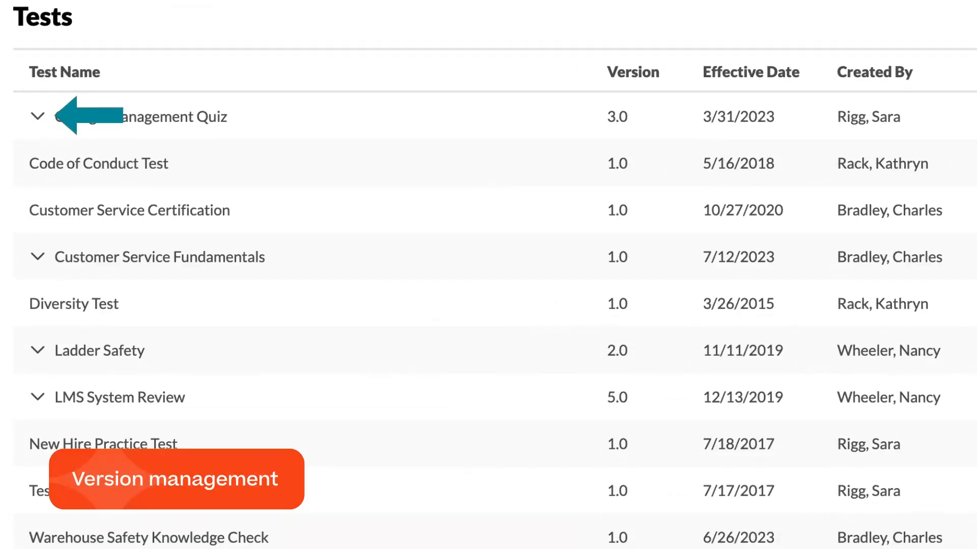
Expand the Change Management Quiz versions, review user attempts for version 2.0, and return to the test list
{"action": "left_click", "coordinate": [38, 118]}
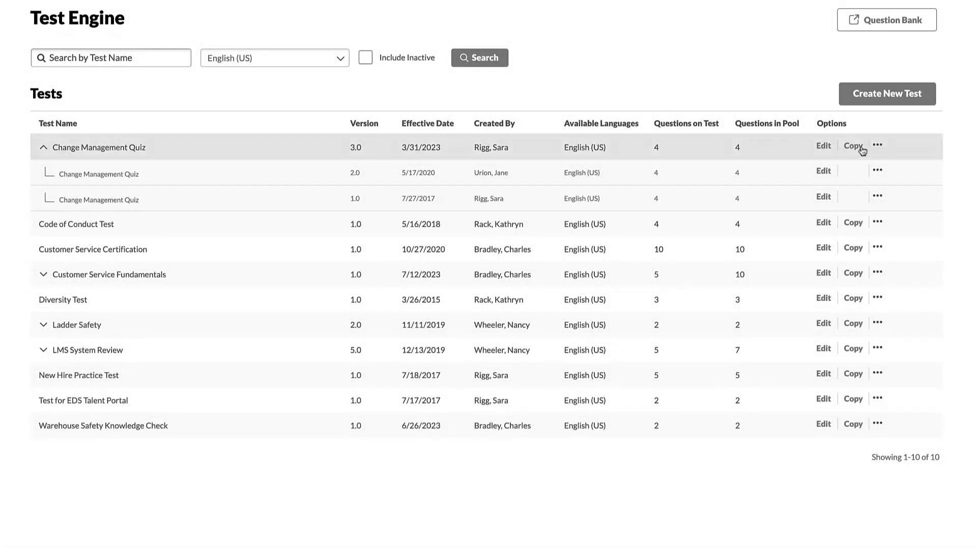
{"action": "left_click", "coordinate": [877, 146]}
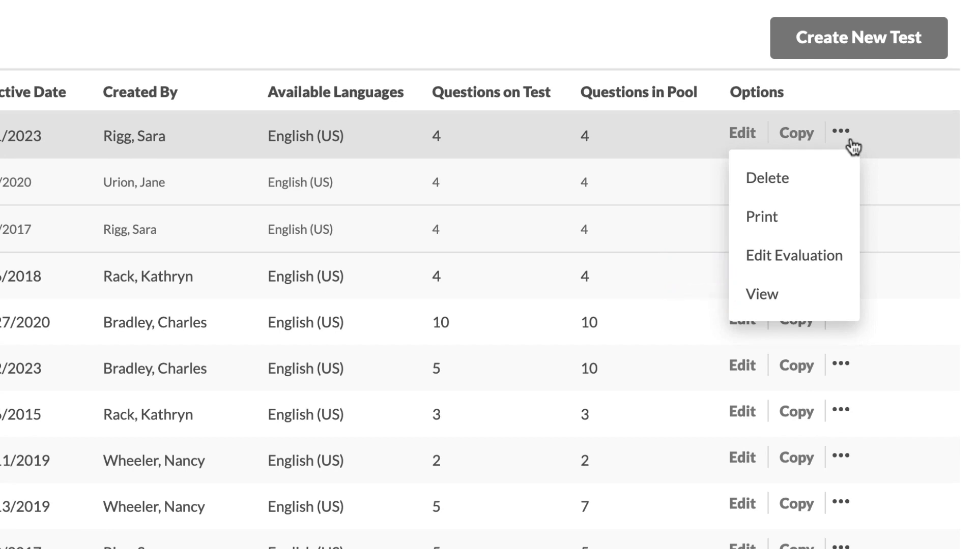
{"action": "left_click", "coordinate": [972, 156]}
{"action": "left_click", "coordinate": [838, 185]}
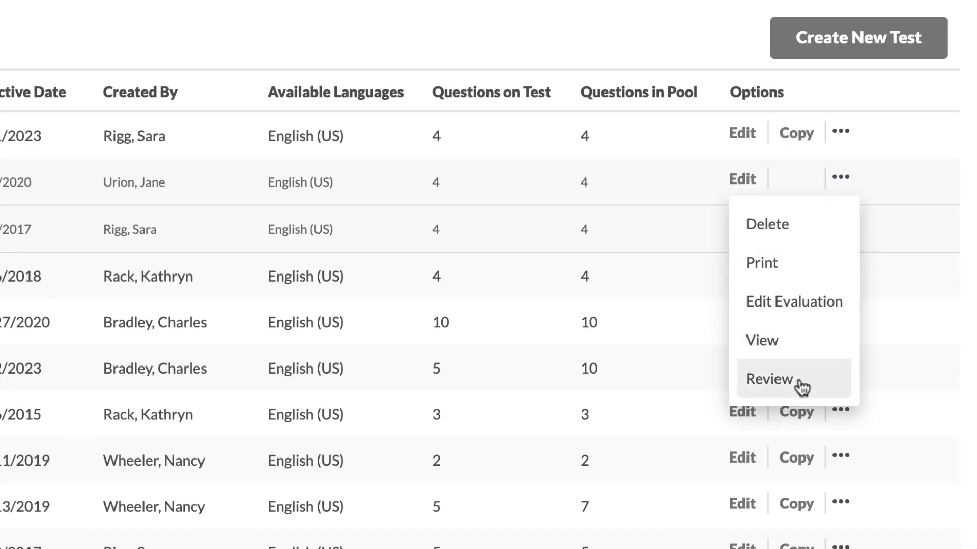
{"action": "left_click", "coordinate": [800, 379]}
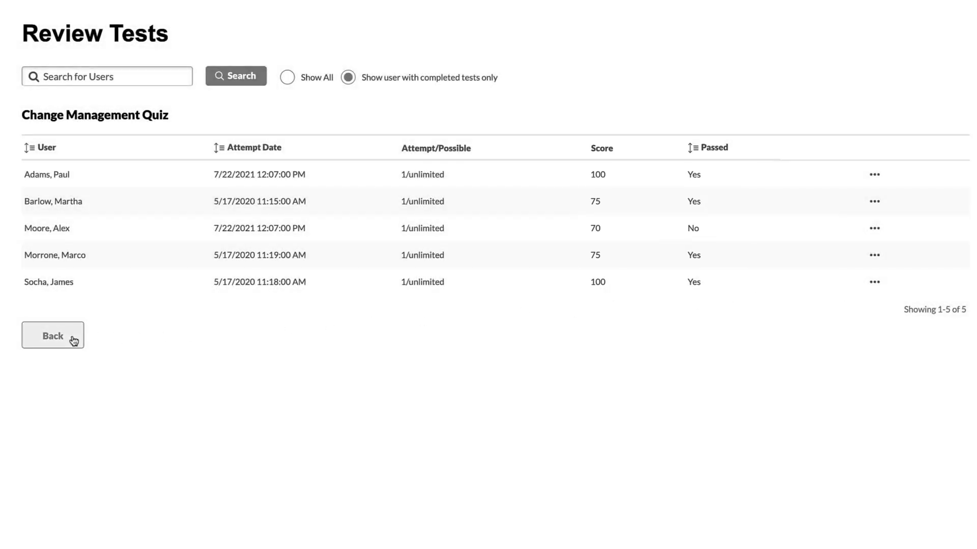
{"action": "left_click", "coordinate": [74, 340]}
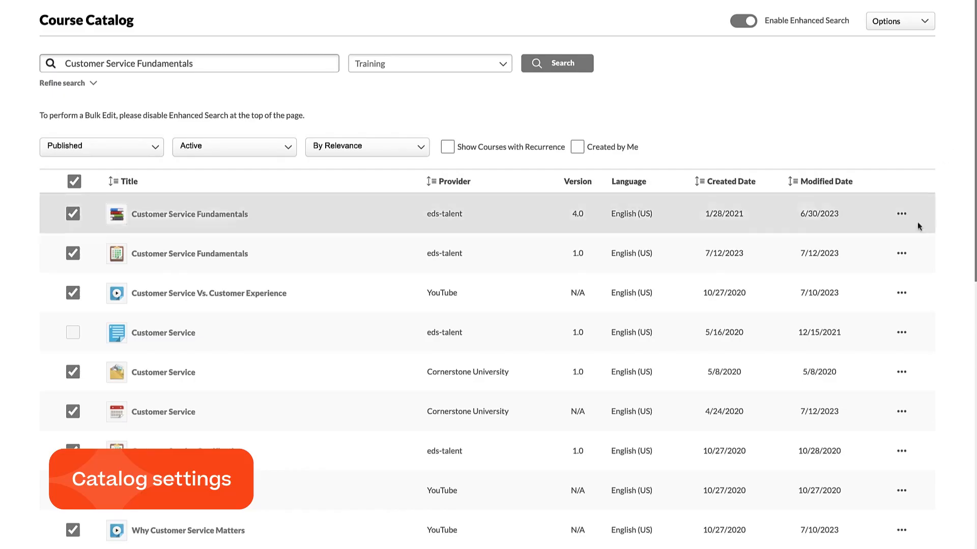
Open the version 1.0 Customer Service Fundamentals test for editing from the Course Catalog
{"action": "left_click", "coordinate": [903, 254]}
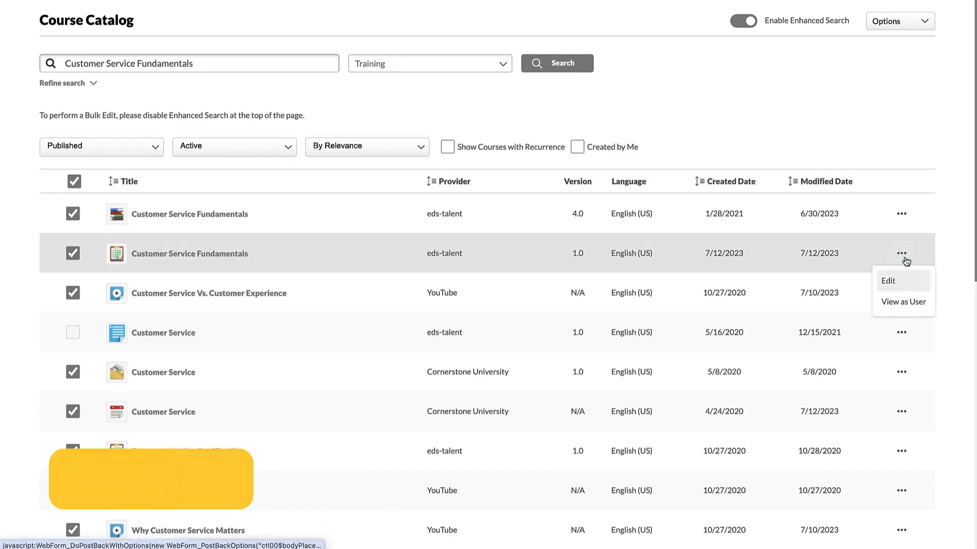
{"action": "left_click", "coordinate": [888, 281]}
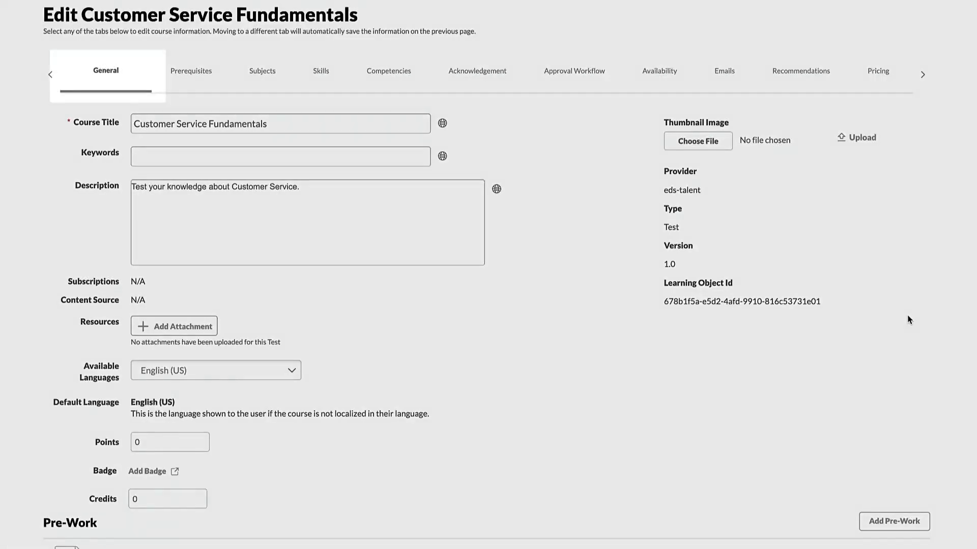